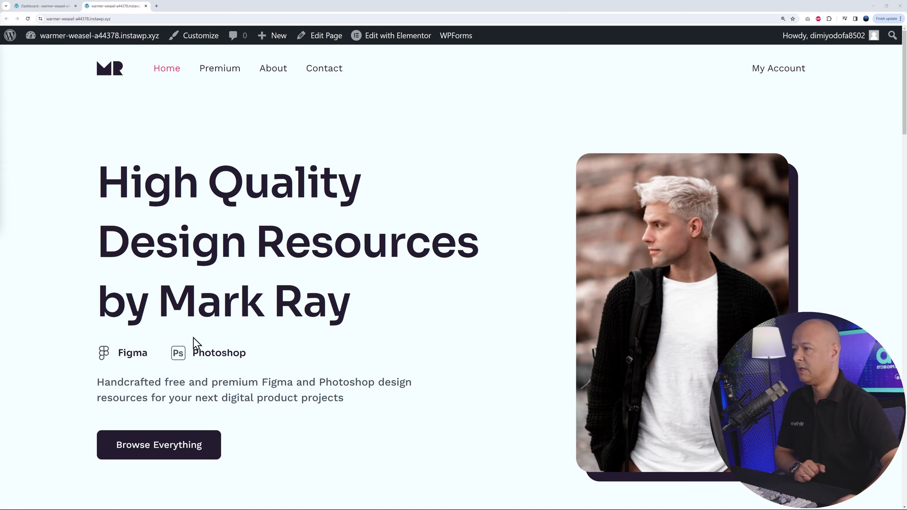
Search the plugin directory for 'premium addons', then install and activate Premium Addons for Elementor.
{"action": "left_click", "coordinate": [42, 6]}
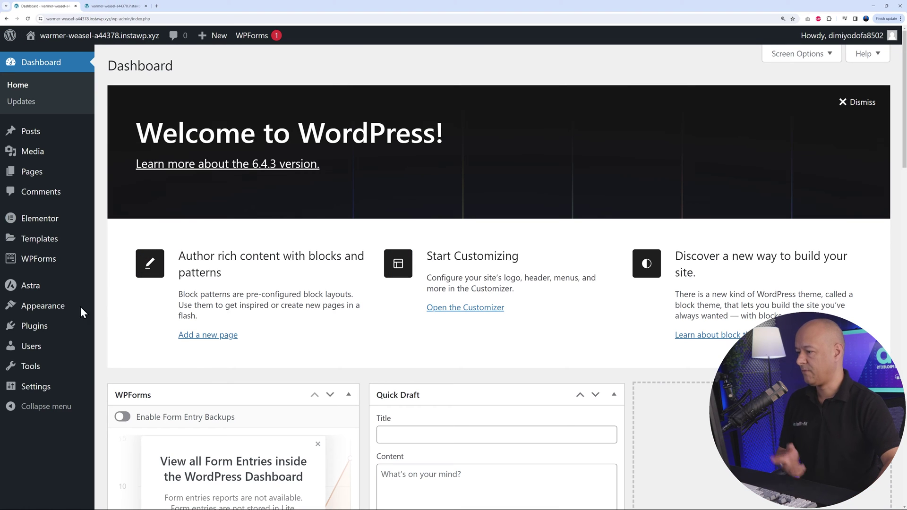
{"action": "left_click", "coordinate": [28, 330]}
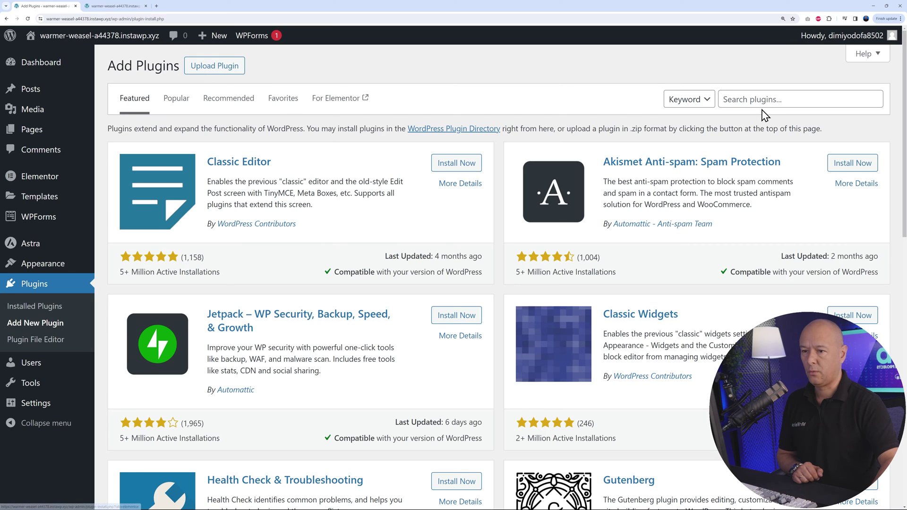
{"action": "left_click", "coordinate": [764, 101]}
{"action": "type", "text": "premium addons"}
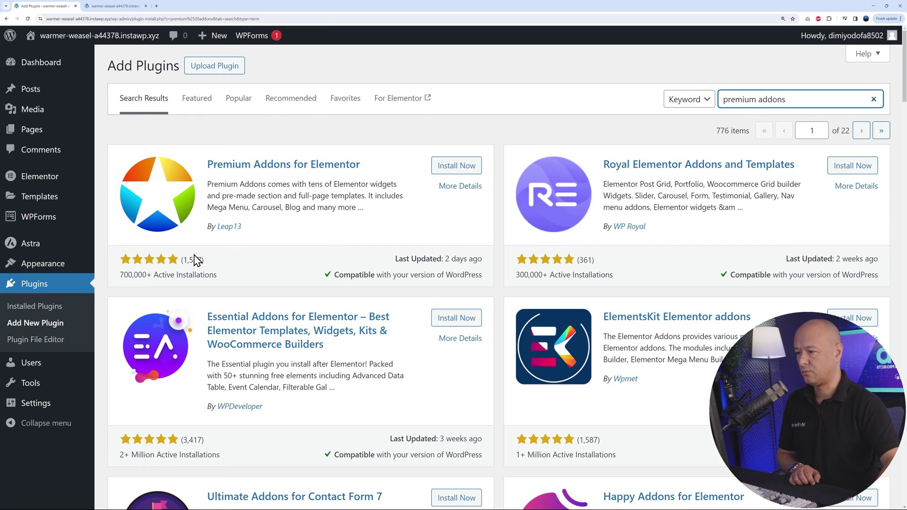
{"action": "left_click", "coordinate": [472, 168]}
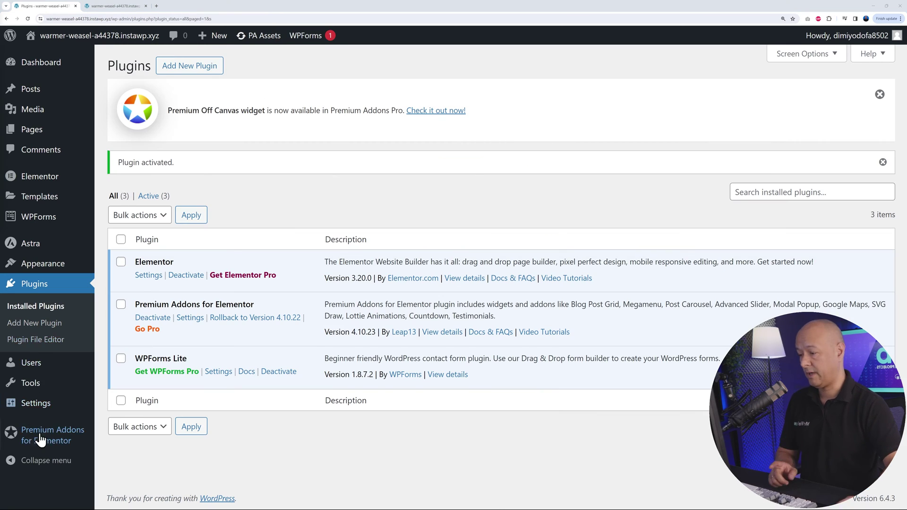
{"action": "mouse_move", "coordinate": [51, 447]}
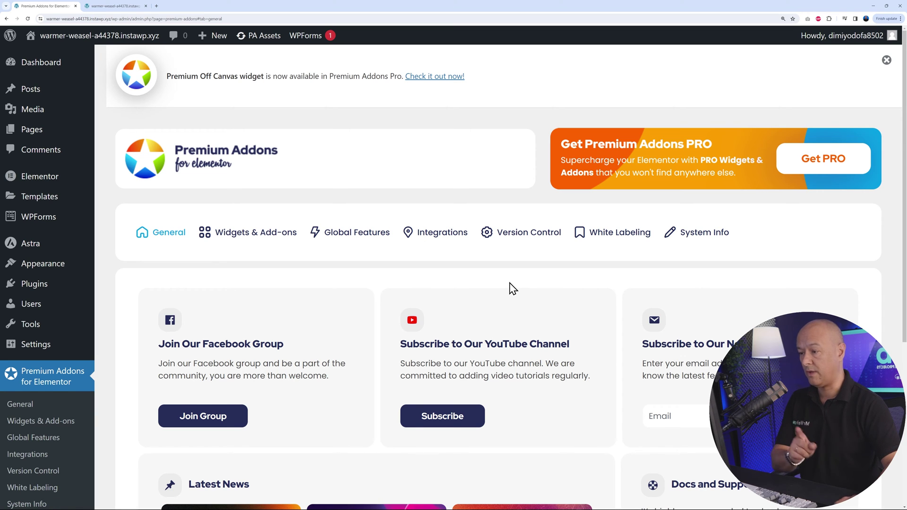
In the Widgets & Add-ons settings, make sure the Modal Box widget toggle is switched on.
{"action": "scroll", "coordinate": [506, 286], "scroll_direction": "down", "scroll_amount": 3}
{"action": "scroll", "coordinate": [493, 281], "scroll_direction": "up", "scroll_amount": 3}
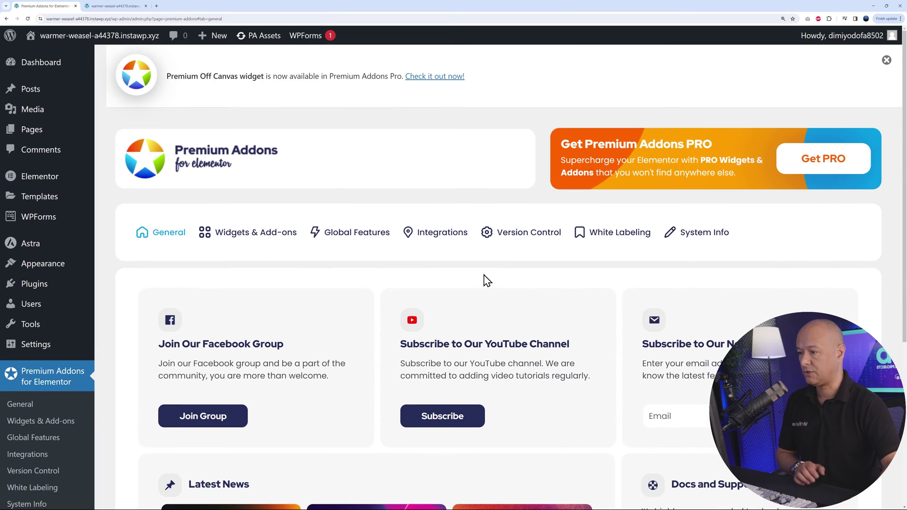
{"action": "left_click", "coordinate": [263, 241]}
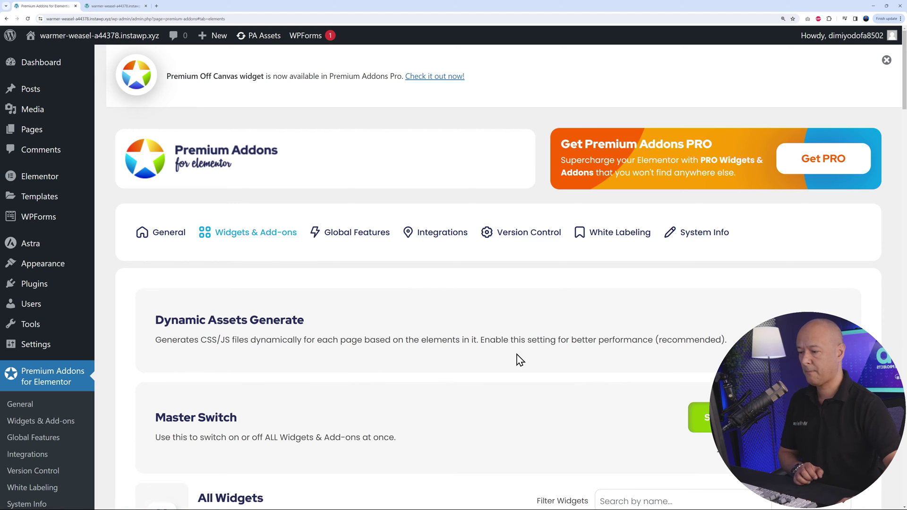
{"action": "scroll", "coordinate": [871, 299], "scroll_direction": "down", "scroll_amount": 12}
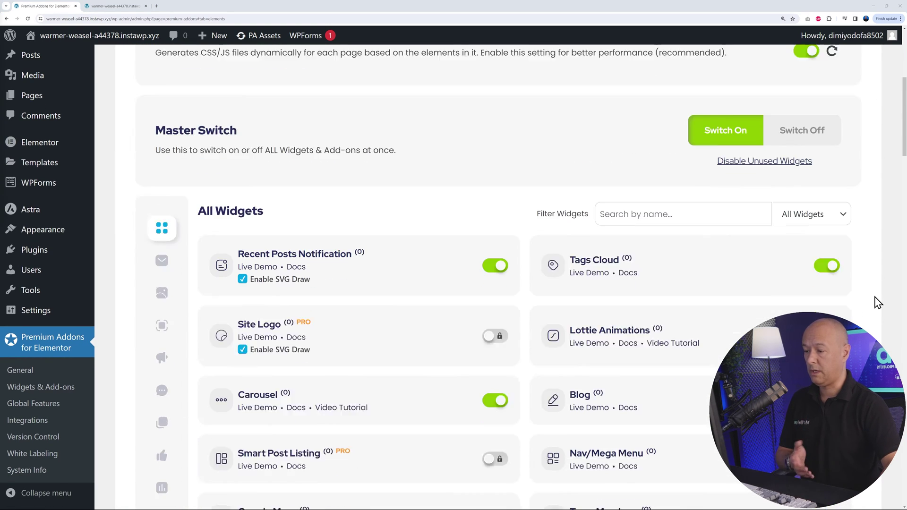
{"action": "scroll", "coordinate": [876, 303], "scroll_direction": "down", "scroll_amount": 14}
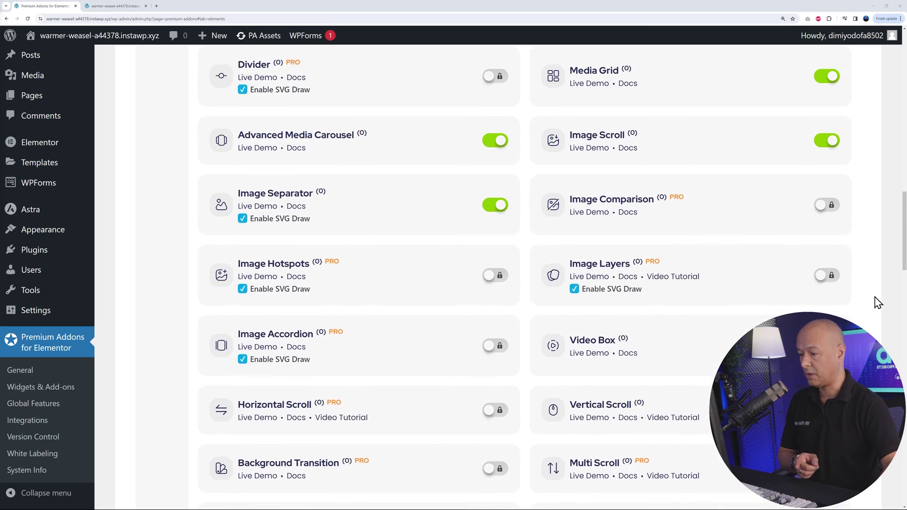
{"action": "scroll", "coordinate": [878, 303], "scroll_direction": "down", "scroll_amount": 3}
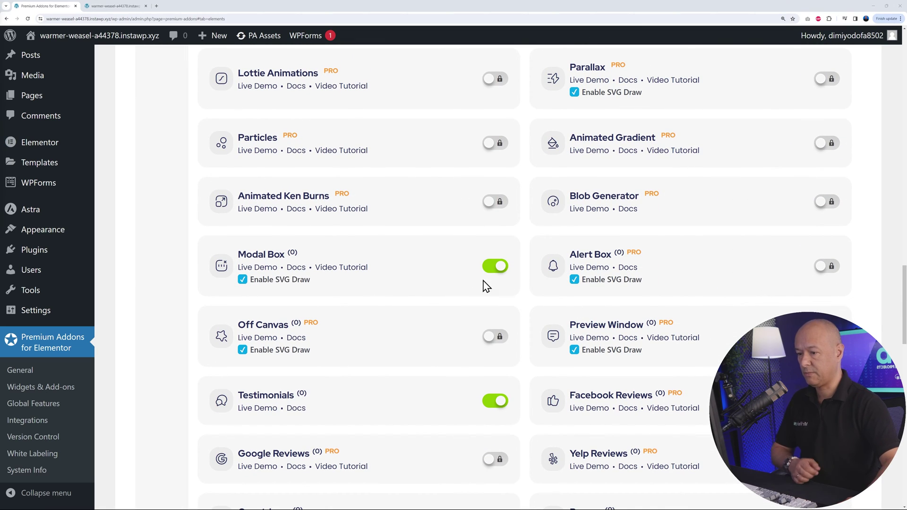
{"action": "left_click", "coordinate": [495, 266]}
{"action": "left_click", "coordinate": [496, 268]}
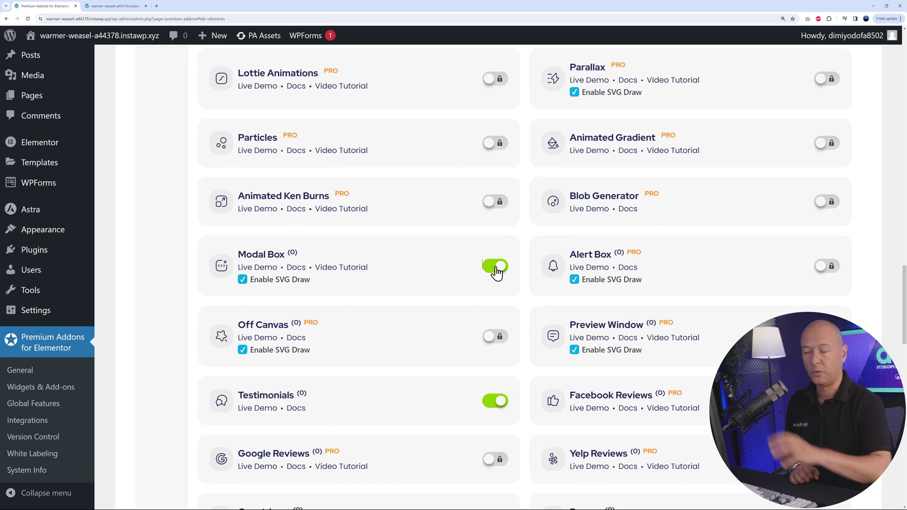
Open the Home page from All Pages in Elementor and return to the widgets panel.
{"action": "mouse_move", "coordinate": [34, 102]}
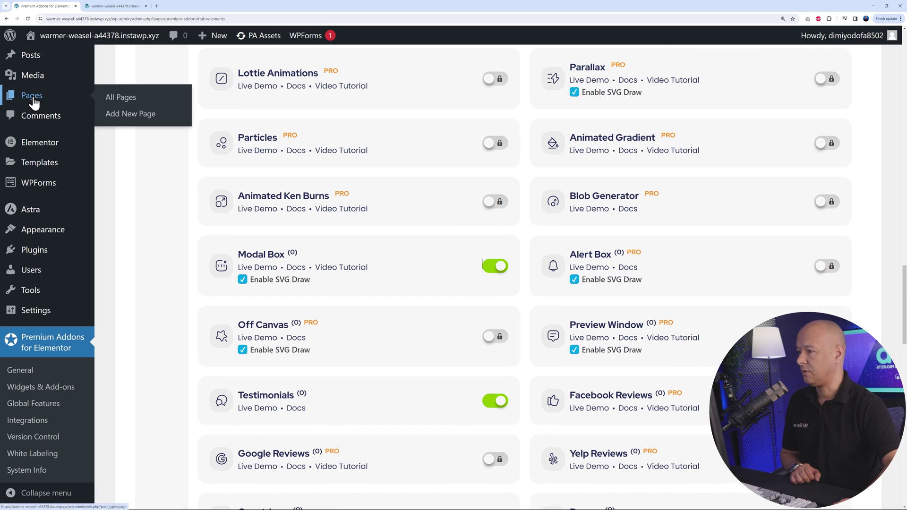
{"action": "left_click", "coordinate": [32, 98]}
{"action": "scroll", "coordinate": [385, 295], "scroll_direction": "down", "scroll_amount": 10}
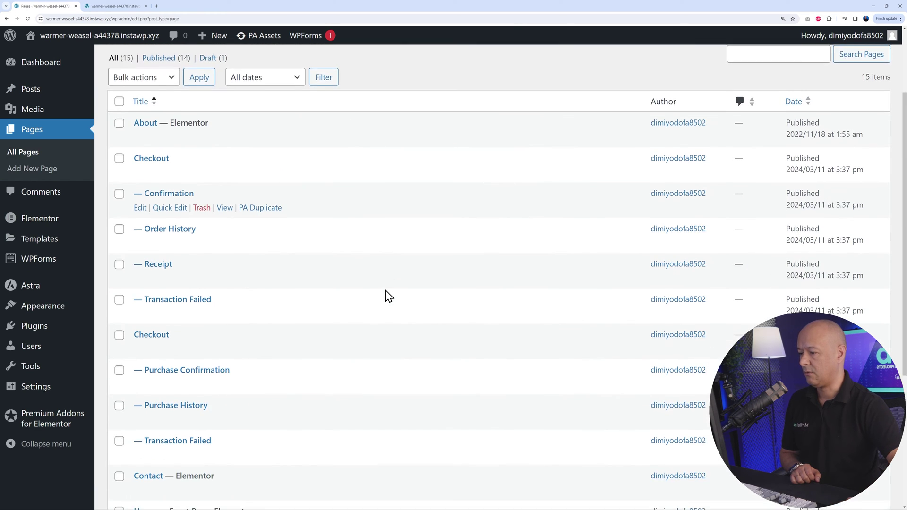
{"action": "left_click", "coordinate": [344, 306]}
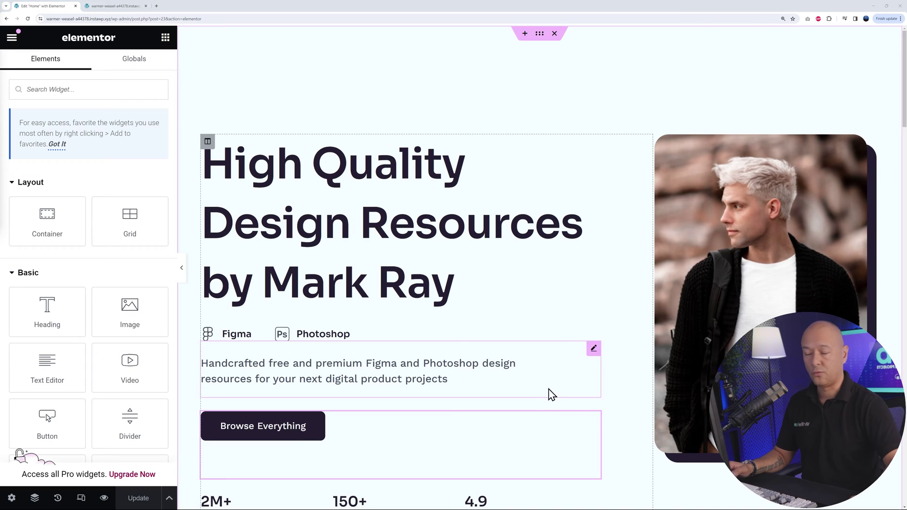
{"action": "left_click", "coordinate": [593, 422]}
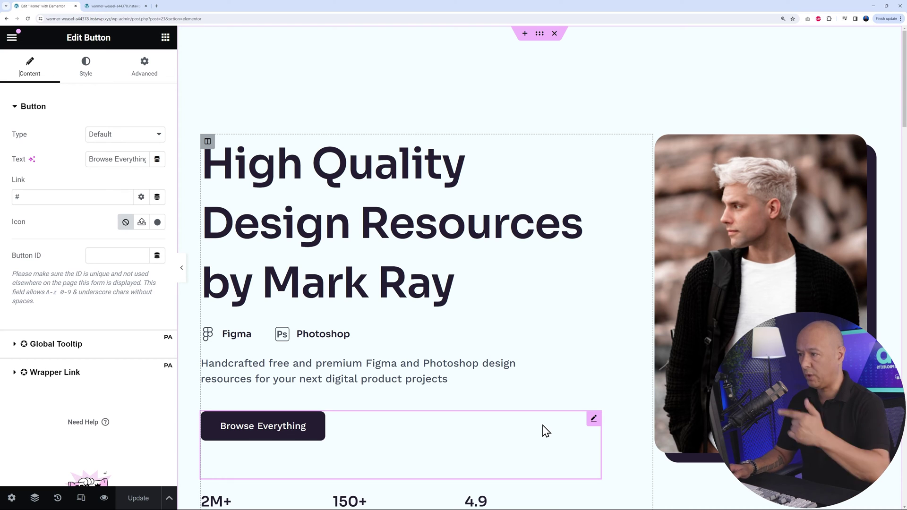
{"action": "left_click", "coordinate": [165, 37]}
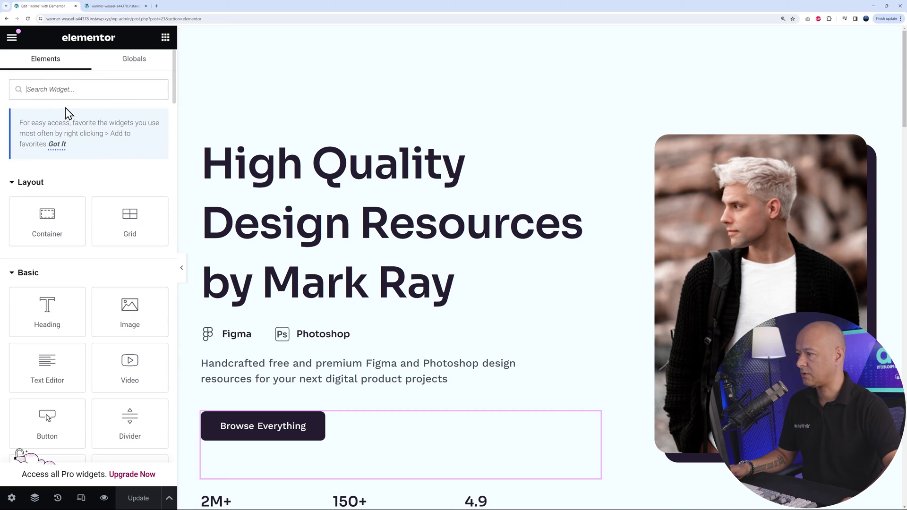
Find the Modal Box widget by searching 'modal' and drop it above the Browse Everything button.
{"action": "left_click", "coordinate": [69, 91]}
{"action": "type", "text": "modal"}
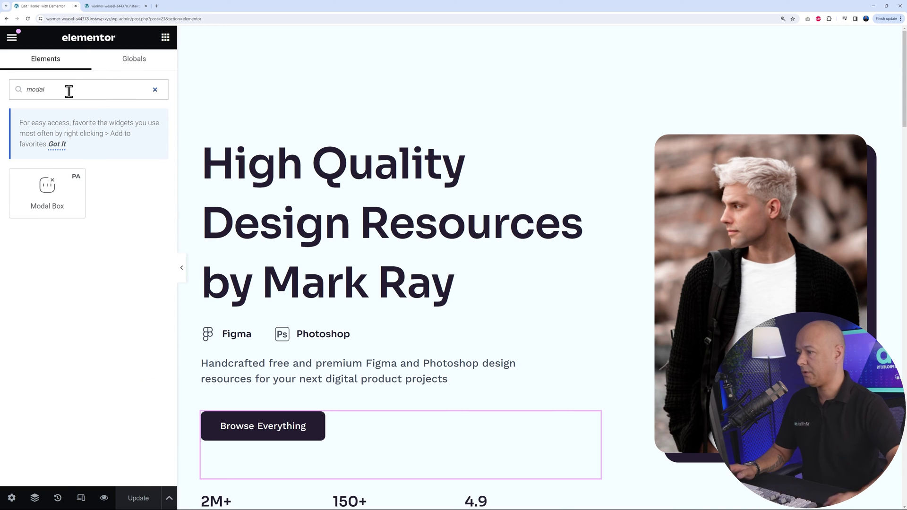
{"action": "left_click_drag", "start_coordinate": [60, 189], "coordinate": [330, 421]}
Delete the Browse Everything button from the hero.
{"action": "scroll", "coordinate": [405, 440], "scroll_direction": "down", "scroll_amount": 3}
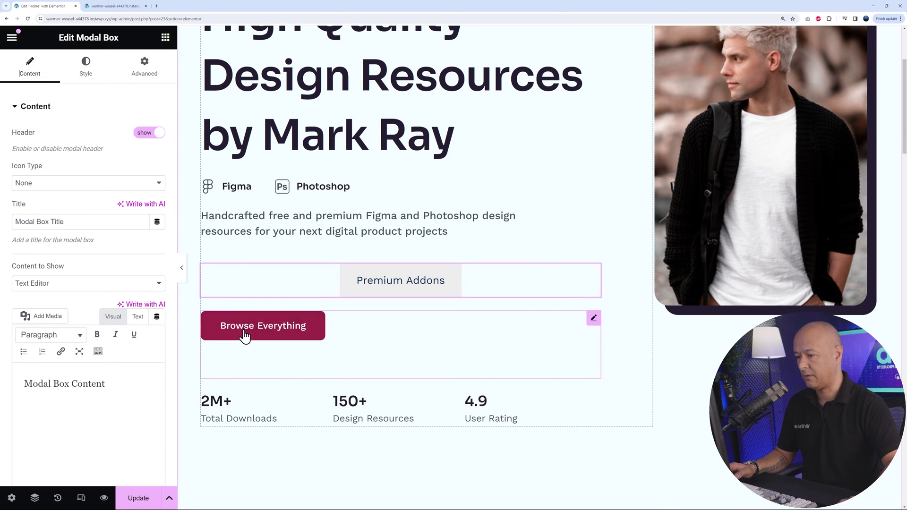
{"action": "right_click", "coordinate": [593, 326]}
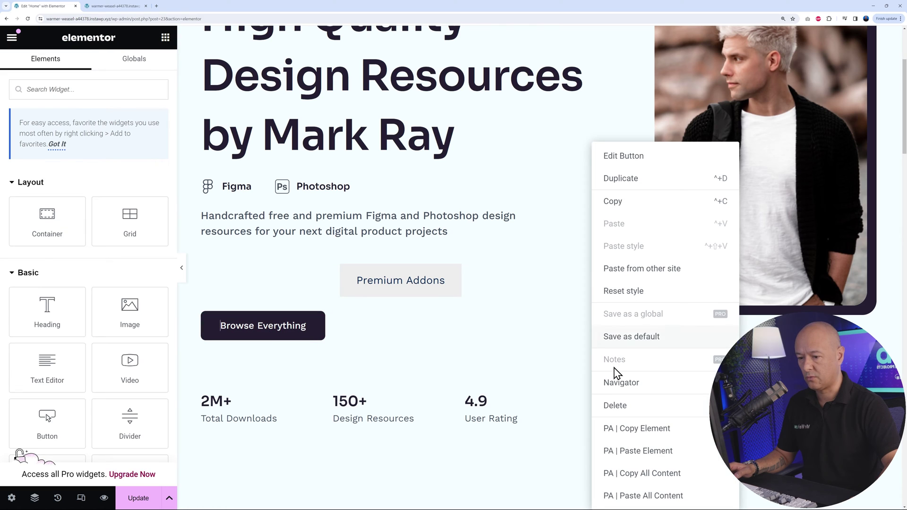
{"action": "left_click", "coordinate": [634, 402]}
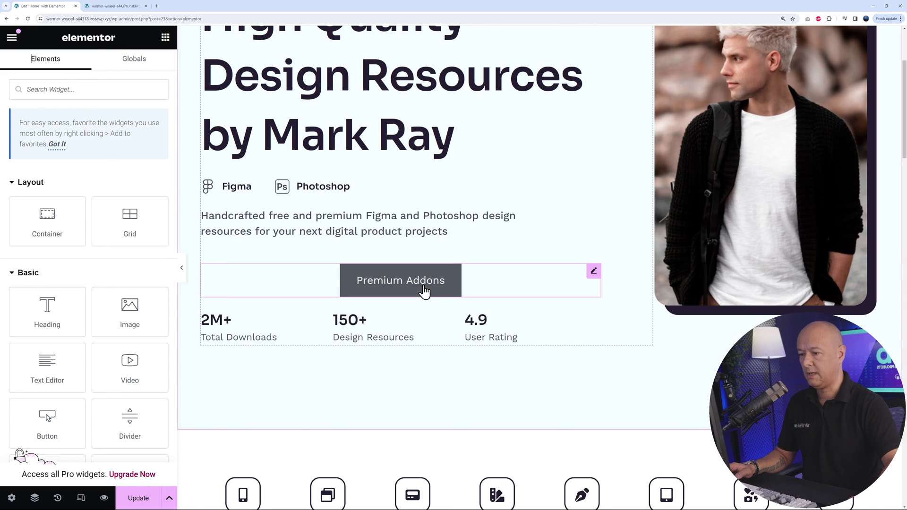
In the modal box settings, expand Trigger Options and show the Trigger type choices.
{"action": "left_click", "coordinate": [593, 271]}
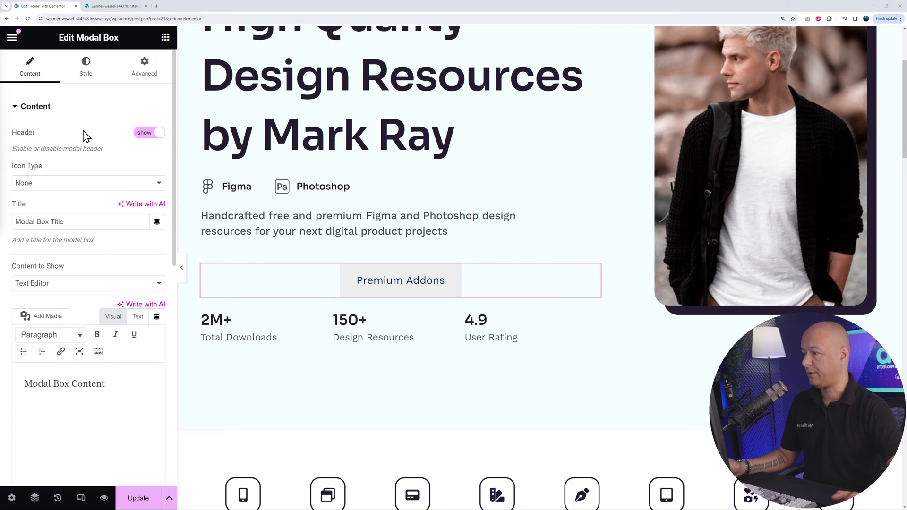
{"action": "scroll", "coordinate": [88, 359], "scroll_direction": "down", "scroll_amount": 1}
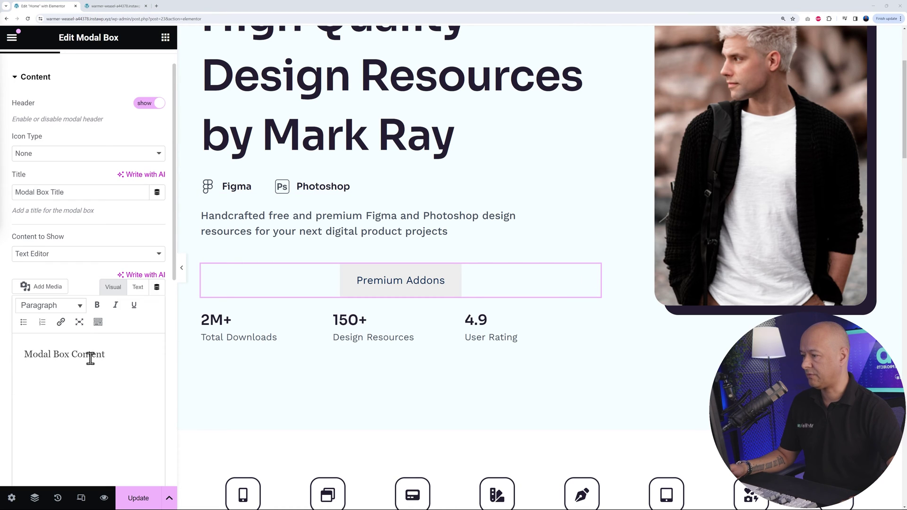
{"action": "scroll", "coordinate": [163, 321], "scroll_direction": "down", "scroll_amount": 1}
{"action": "scroll", "coordinate": [170, 321], "scroll_direction": "down", "scroll_amount": 9}
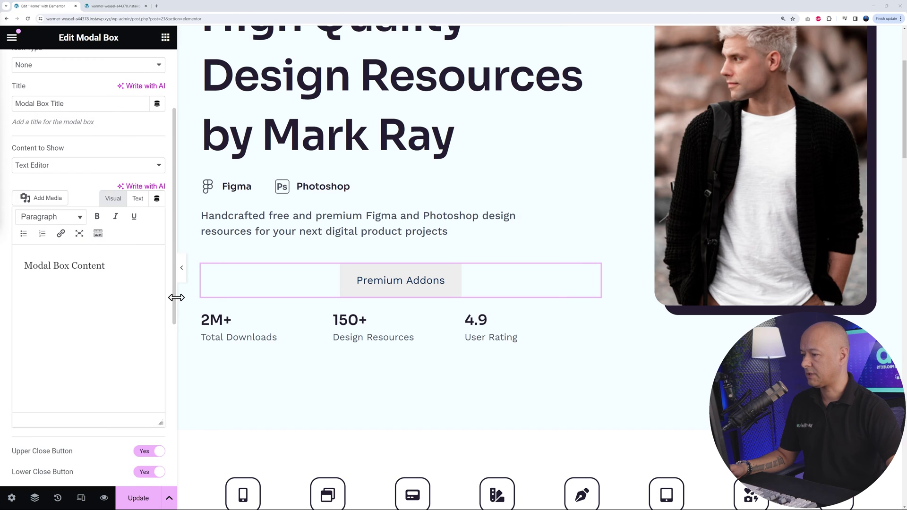
{"action": "scroll", "coordinate": [174, 378], "scroll_direction": "down", "scroll_amount": 2}
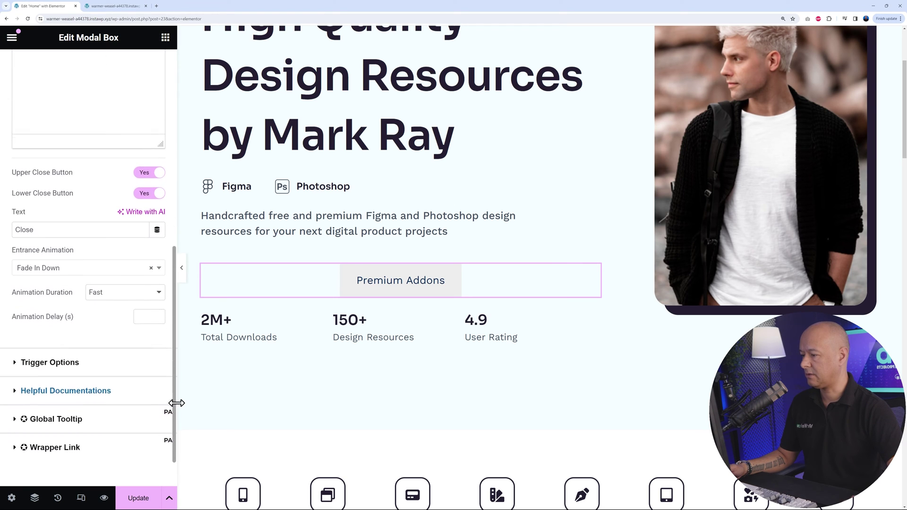
{"action": "left_click", "coordinate": [17, 349]}
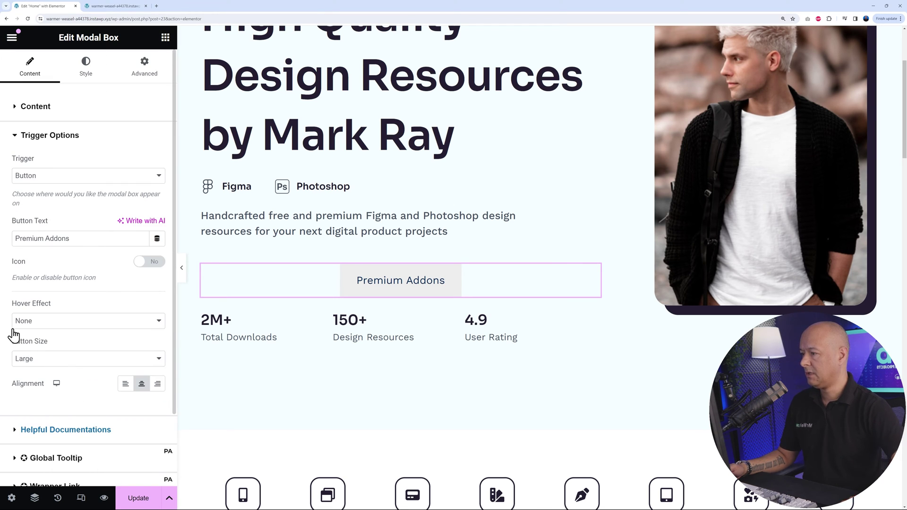
{"action": "left_click", "coordinate": [151, 183]}
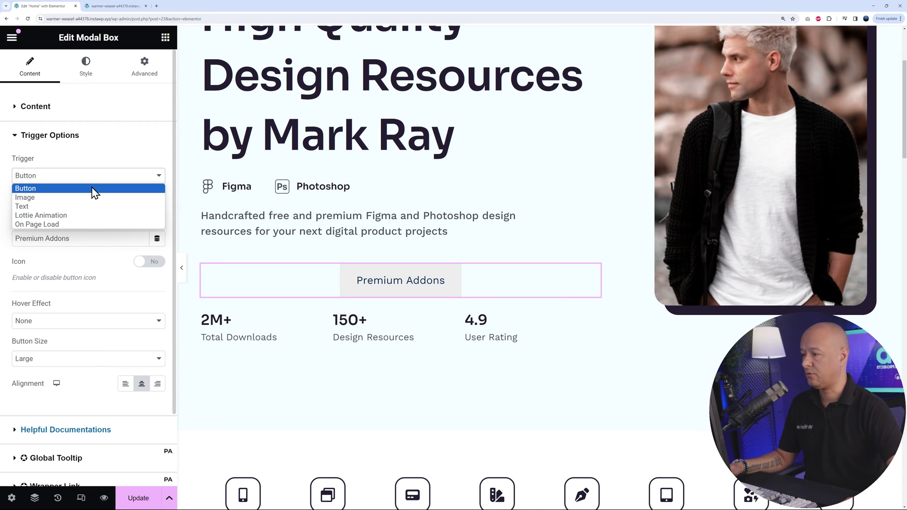
Try a Text trigger, revert to Button, and replace the 'Premium Addons' label with 'WATCH'.
{"action": "left_click", "coordinate": [83, 207]}
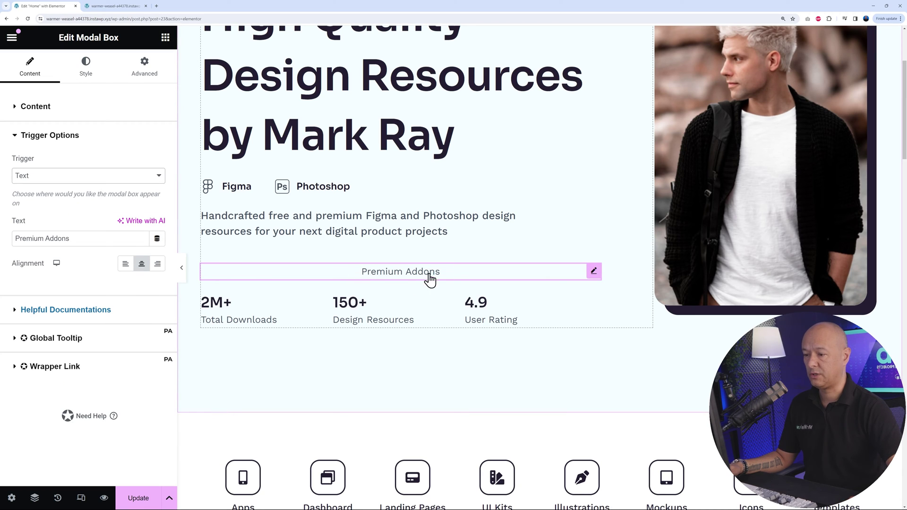
{"action": "left_click", "coordinate": [157, 177]}
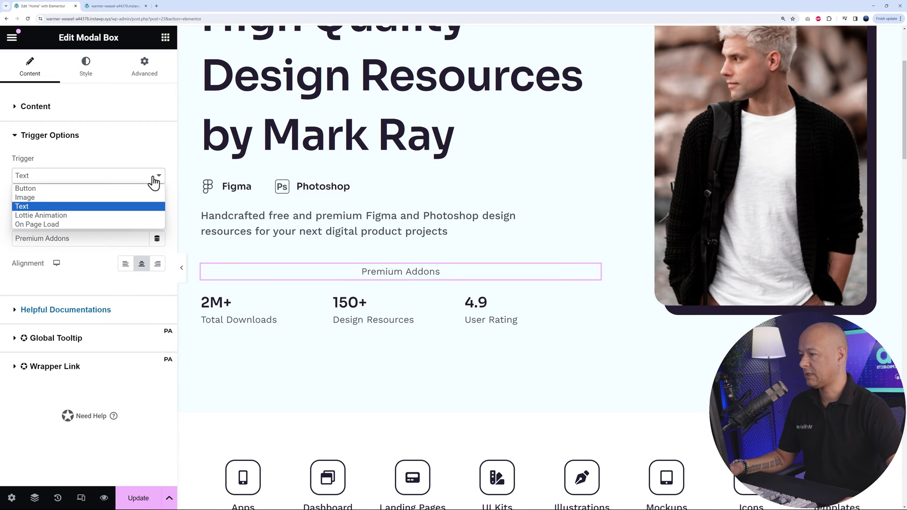
{"action": "left_click", "coordinate": [41, 189]}
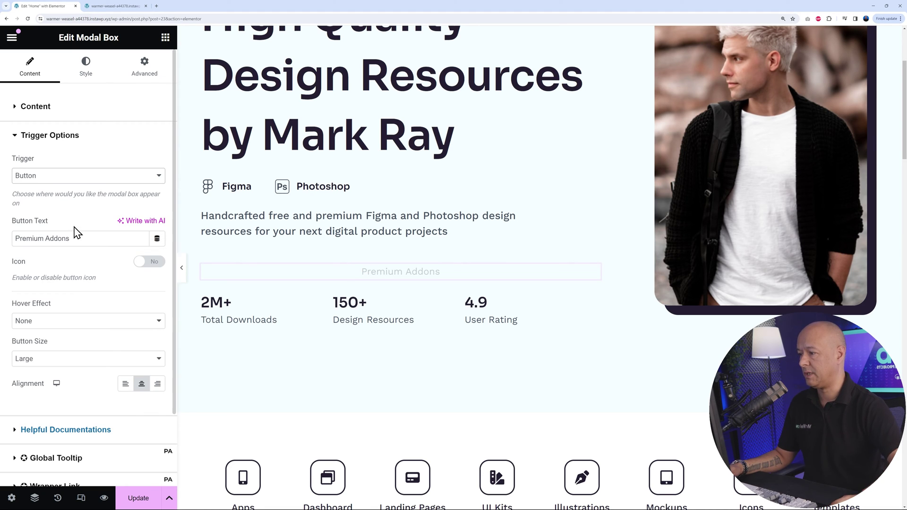
{"action": "left_click_drag", "start_coordinate": [75, 239], "coordinate": [12, 236]}
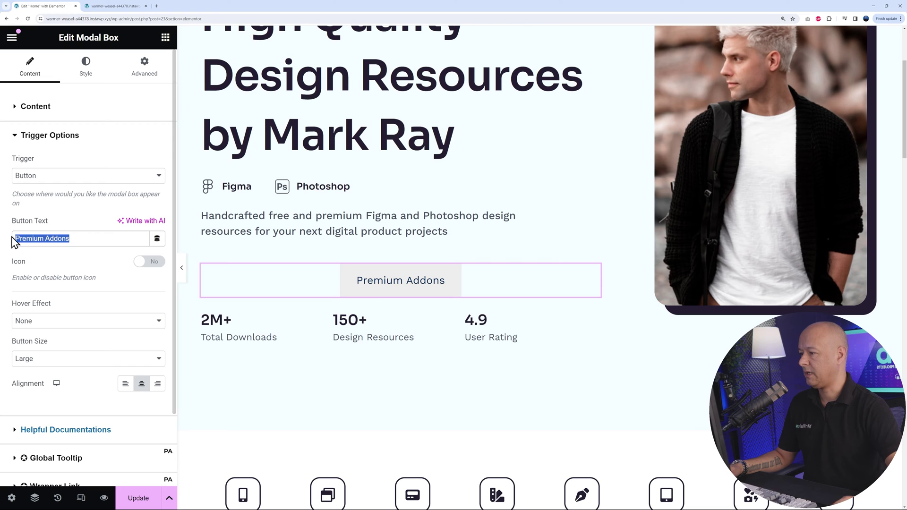
{"action": "type", "text": "W"}
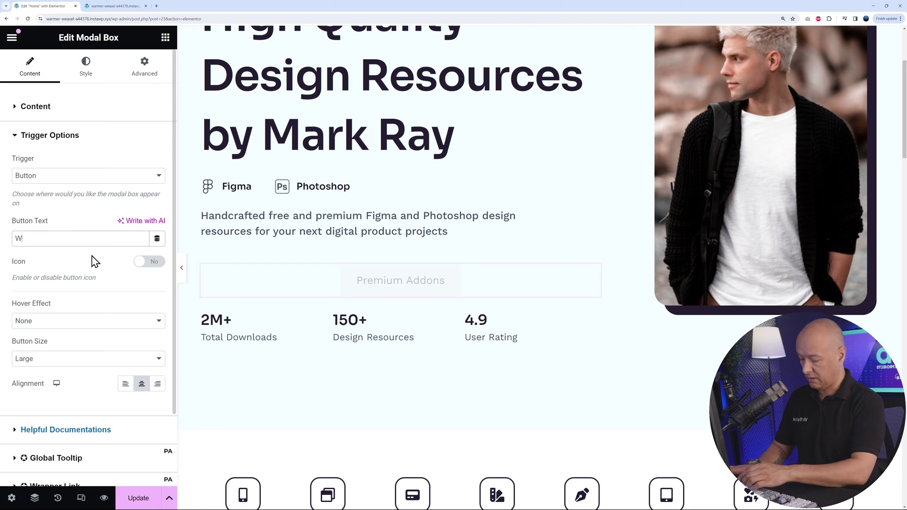
{"action": "type", "text": "ATCH Video"}
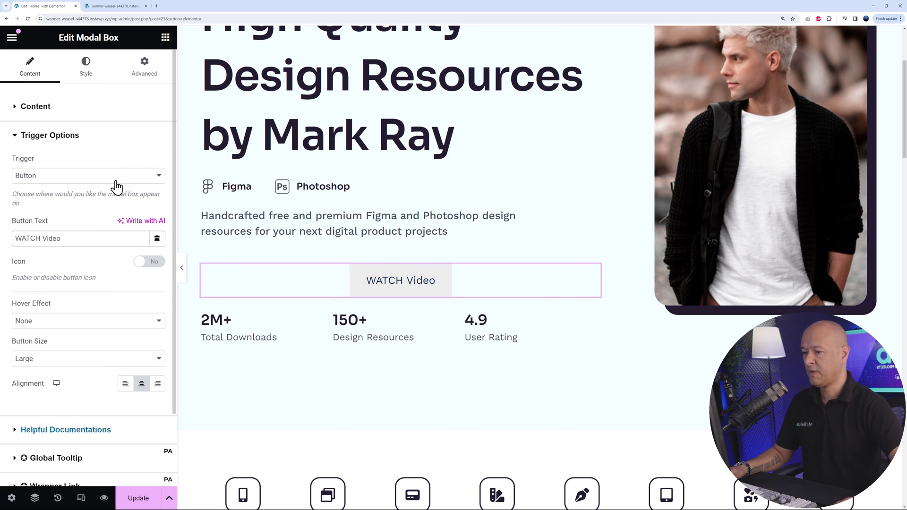
Turn on the button icon and insert the circled play icon found by searching 'play'.
{"action": "left_click", "coordinate": [151, 262]}
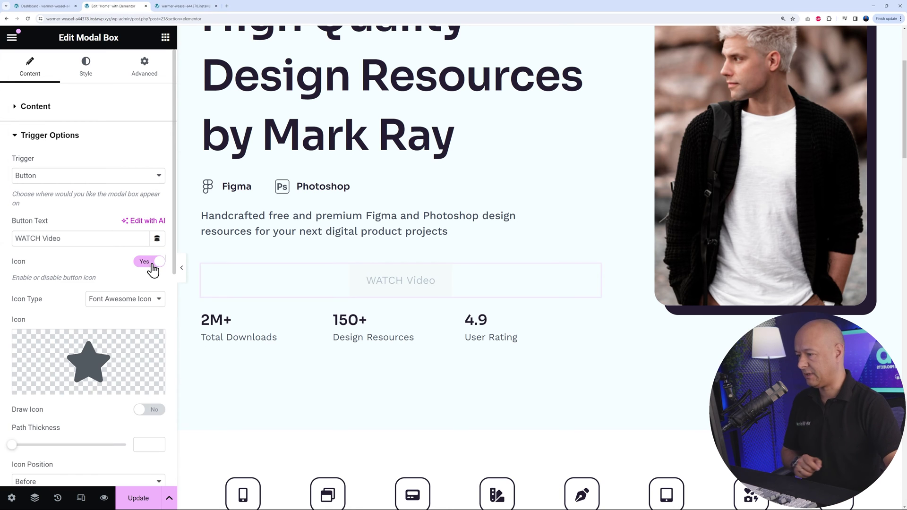
{"action": "mouse_move", "coordinate": [133, 338]}
{"action": "left_click", "coordinate": [103, 363]}
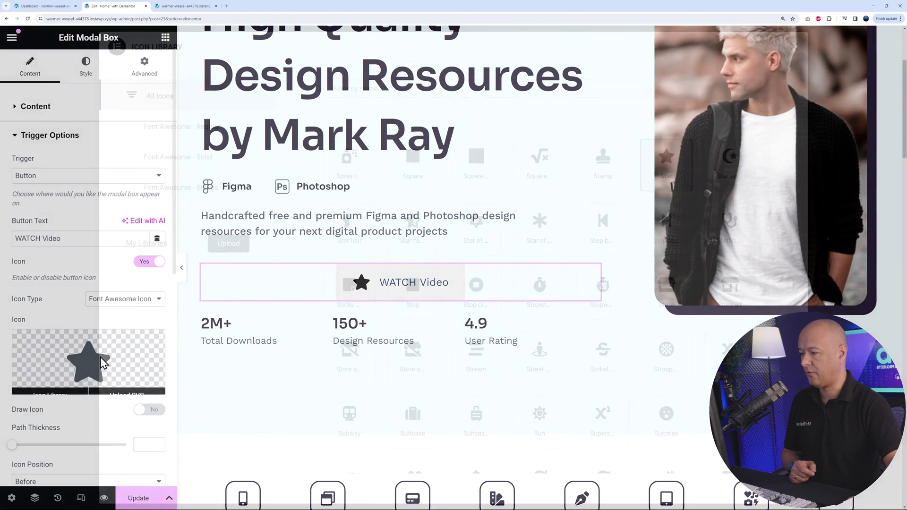
{"action": "left_click", "coordinate": [381, 87]}
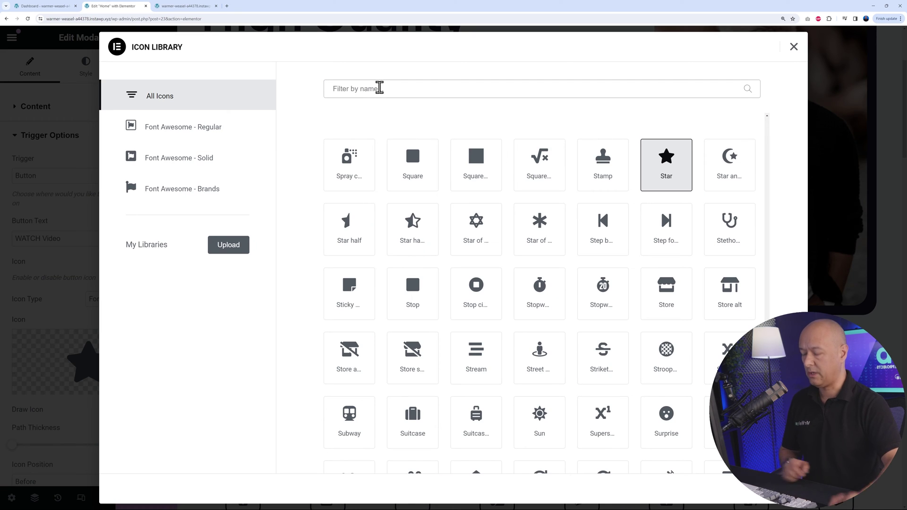
{"action": "type", "text": "truck"}
{"action": "key", "text": "BackSpace"}
{"action": "key", "text": "BackSpace"}
{"action": "key", "text": "BackSpace"}
{"action": "key", "text": "BackSpace"}
{"action": "key", "text": "BackSpace"}
{"action": "type", "text": "play"}
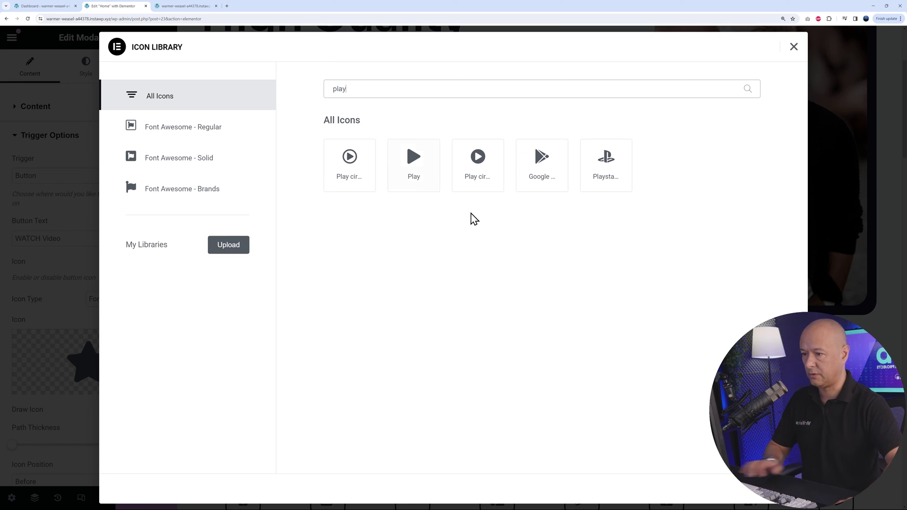
{"action": "left_click", "coordinate": [353, 172]}
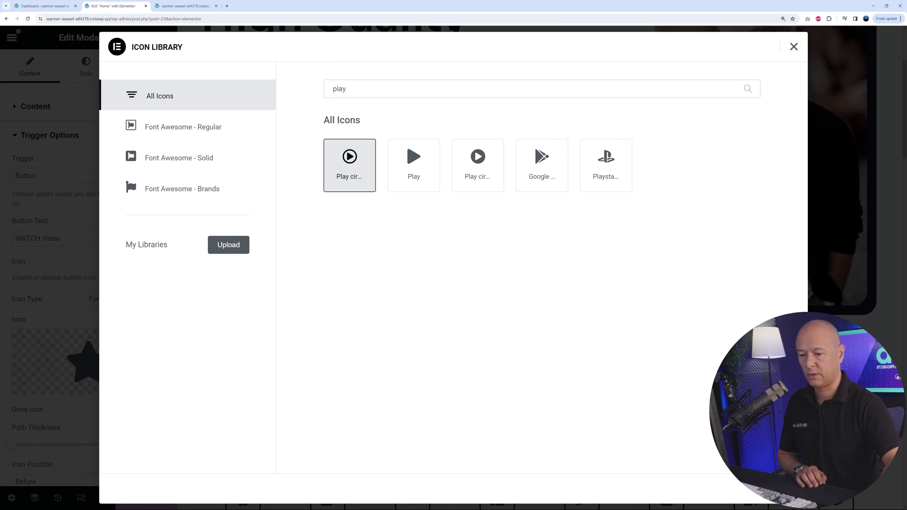
{"action": "left_click", "coordinate": [772, 488]}
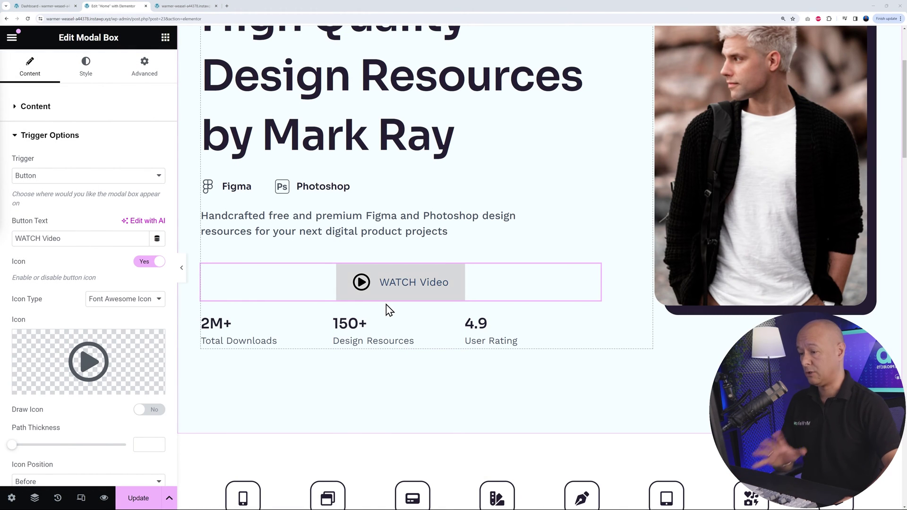
In the Content section, set Content to Show to Elementor Template.
{"action": "left_click", "coordinate": [16, 113]}
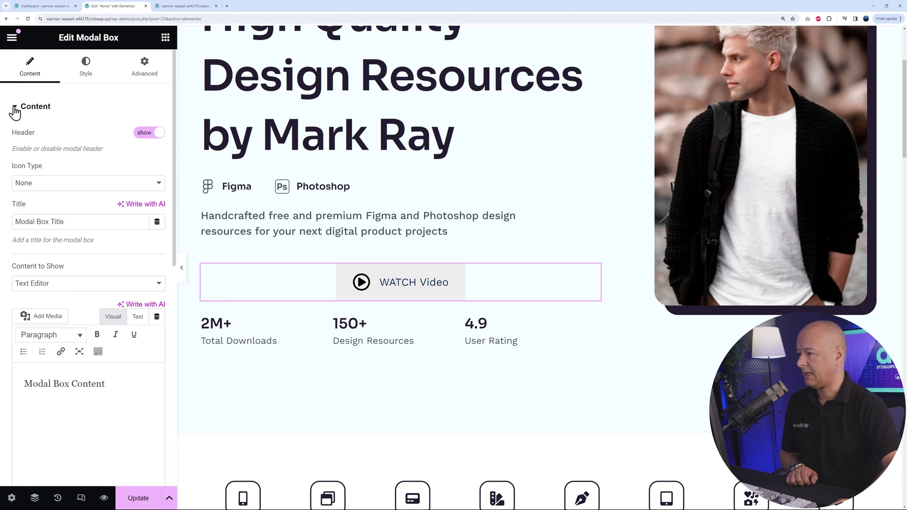
{"action": "left_click", "coordinate": [147, 288]}
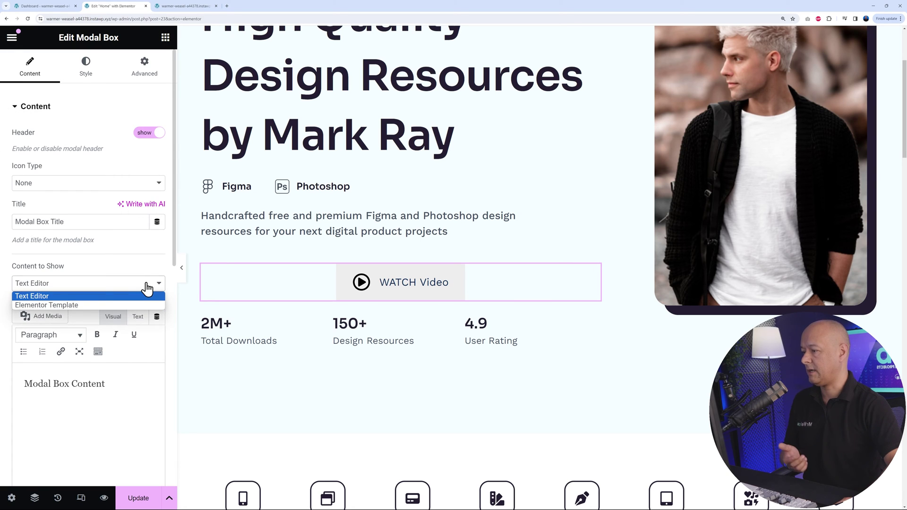
{"action": "left_click", "coordinate": [95, 303]}
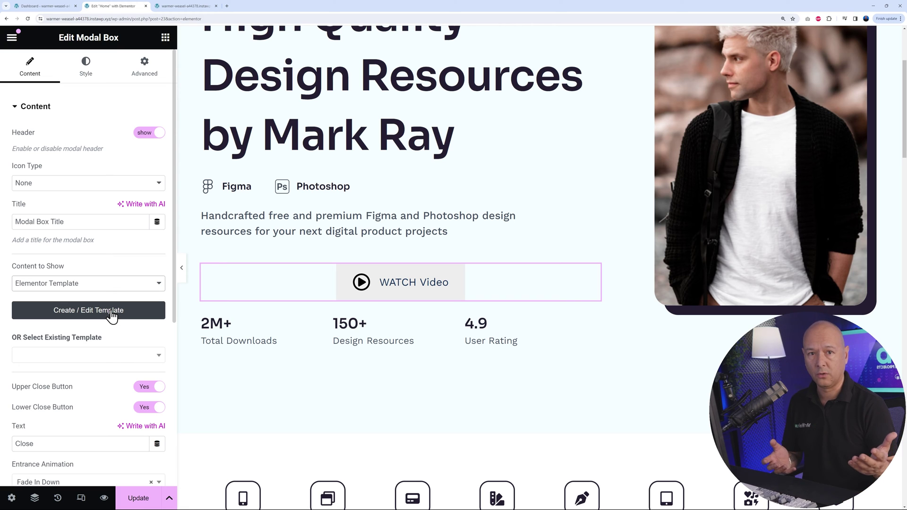
From the dashboard's Templates page, create a Container template named 'WATCH Video'.
{"action": "left_click", "coordinate": [49, 6]}
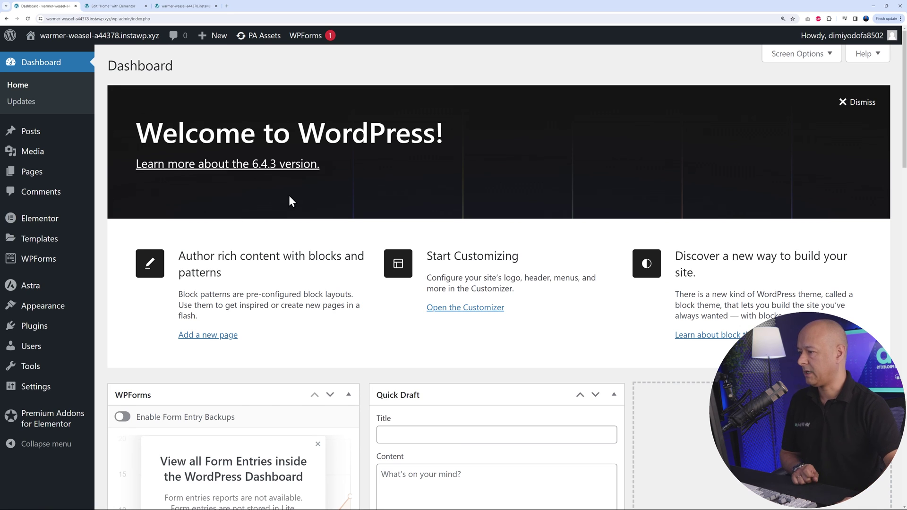
{"action": "left_click", "coordinate": [43, 240]}
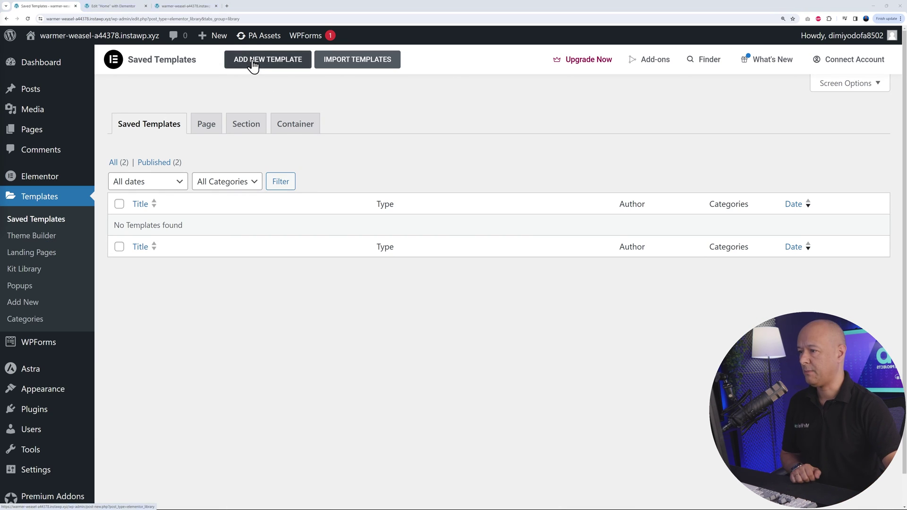
{"action": "left_click", "coordinate": [250, 61]}
{"action": "left_click", "coordinate": [541, 269]}
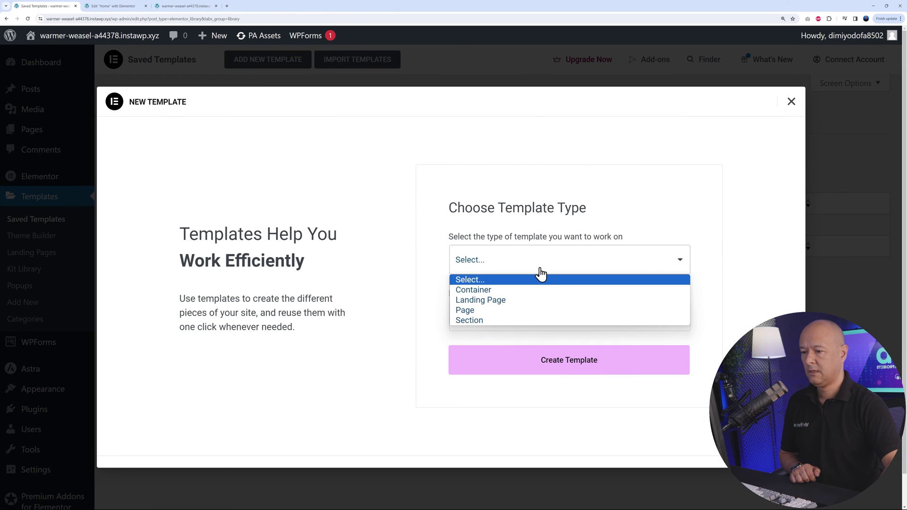
{"action": "left_click", "coordinate": [500, 293]}
{"action": "left_click", "coordinate": [550, 321]}
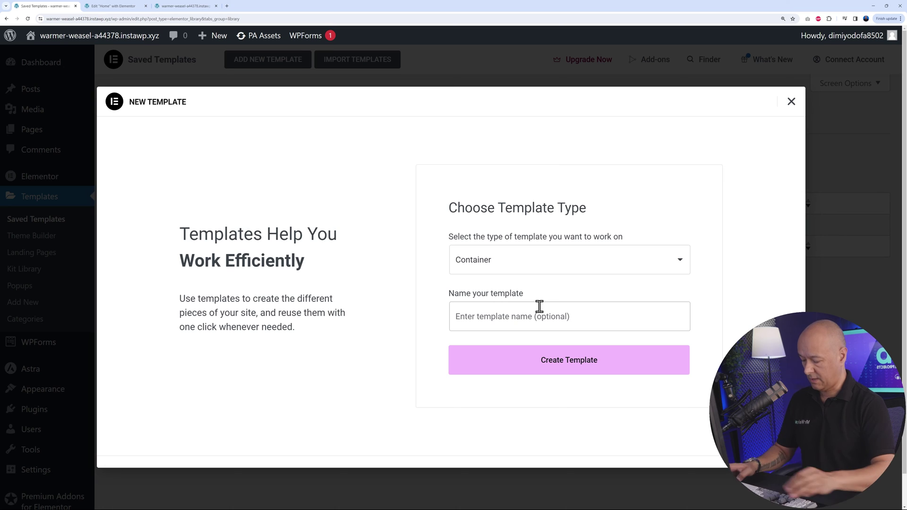
{"action": "type", "text": "WATCH Video"}
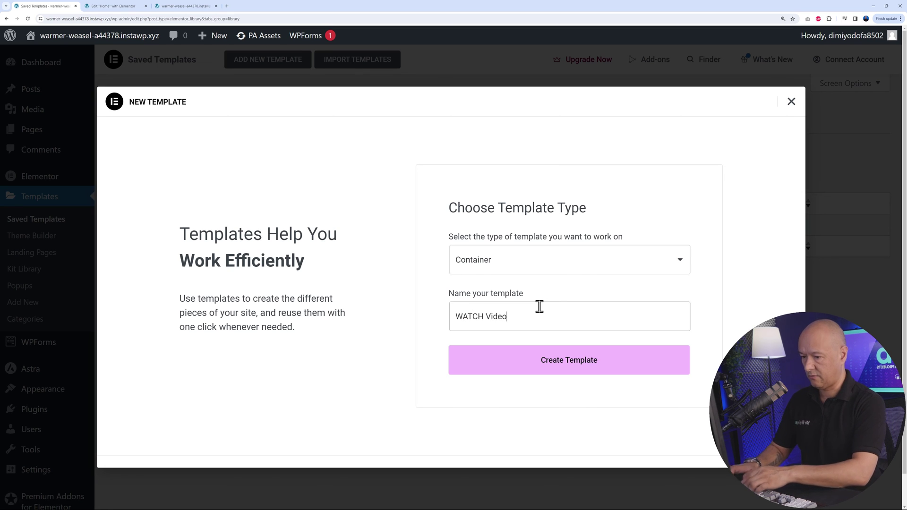
{"action": "left_click", "coordinate": [579, 366]}
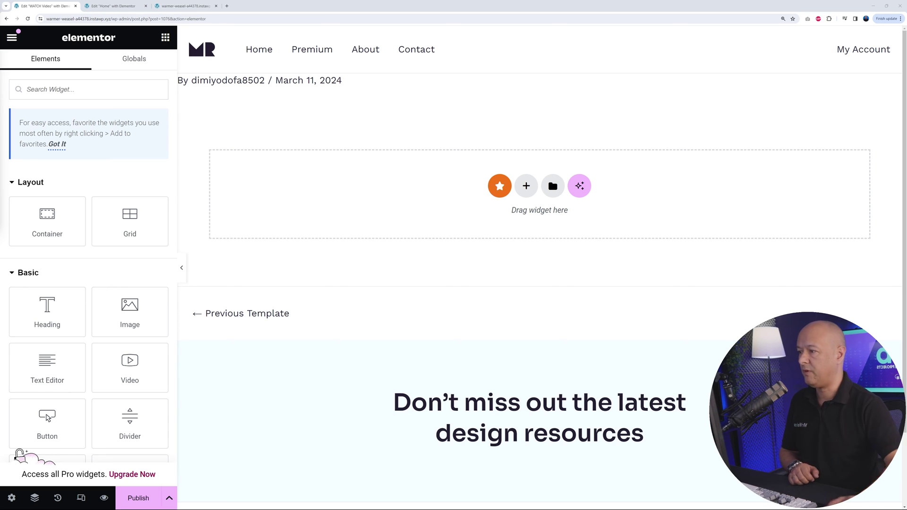
Add a Video widget to the WATCH Video template, publish it, and return to the Home page editor.
{"action": "left_click", "coordinate": [103, 89]}
{"action": "type", "text": "video"}
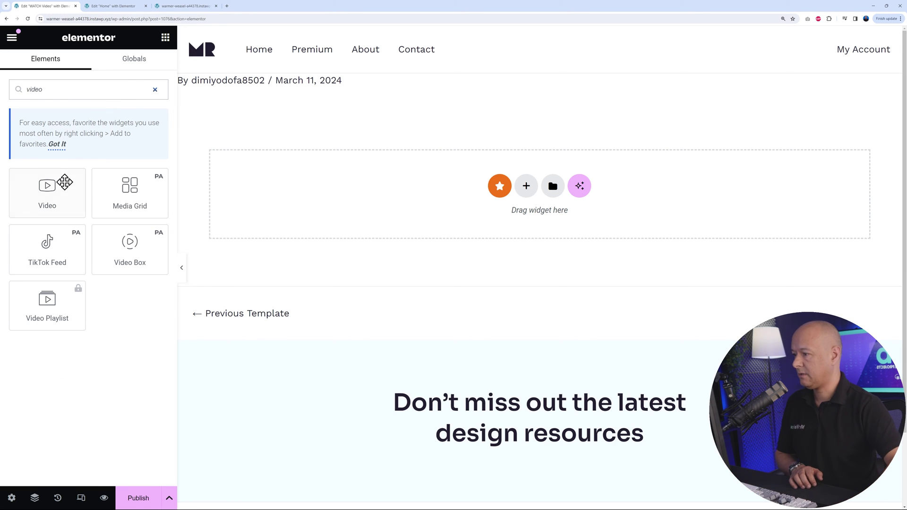
{"action": "left_click_drag", "start_coordinate": [47, 189], "coordinate": [519, 188]}
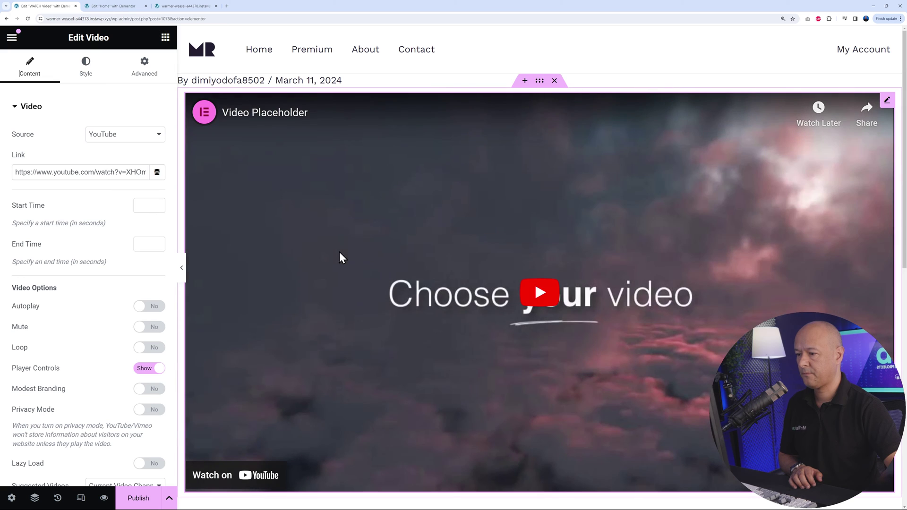
{"action": "left_click", "coordinate": [144, 495]}
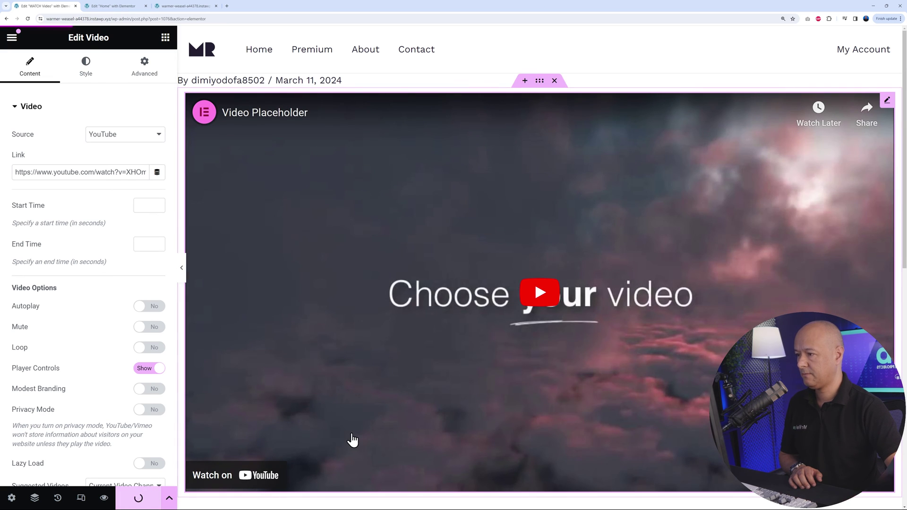
{"action": "left_click", "coordinate": [128, 7]}
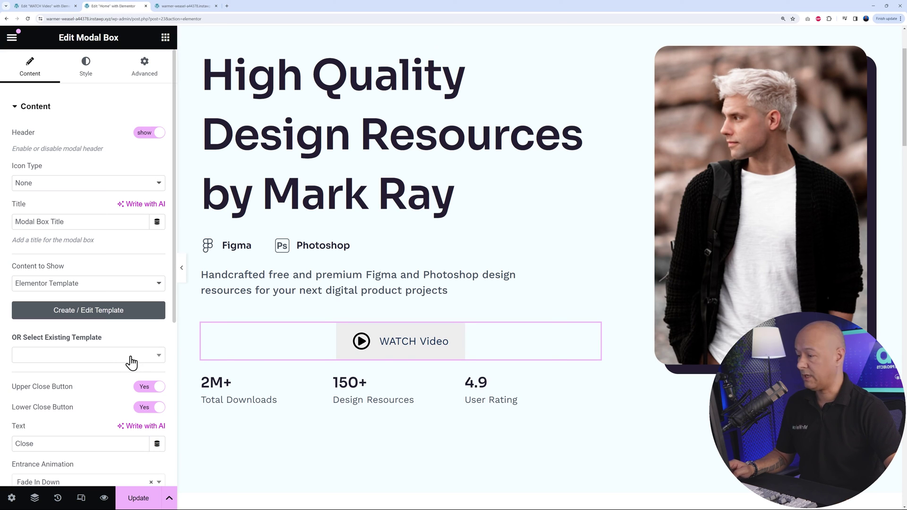
Set the modal content to the saved WATCH Video template and review Style and Advanced settings.
{"action": "left_click", "coordinate": [146, 356]}
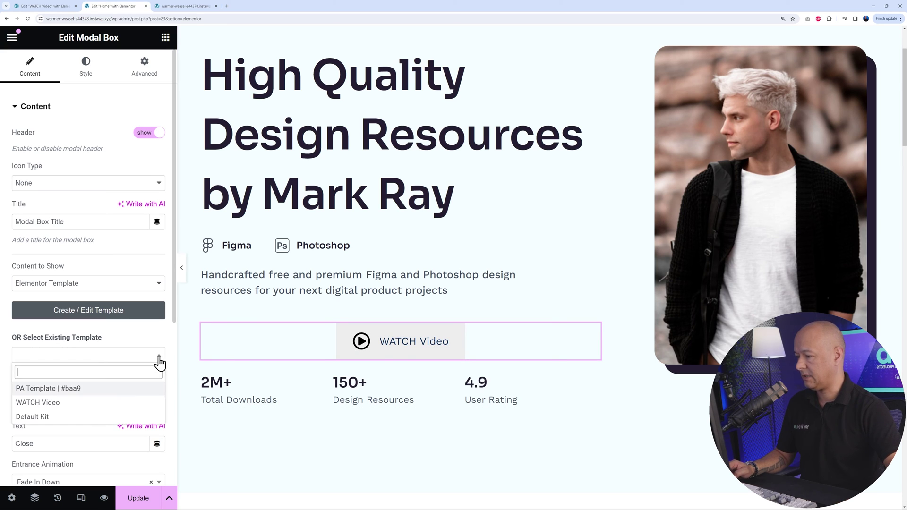
{"action": "left_click", "coordinate": [42, 403]}
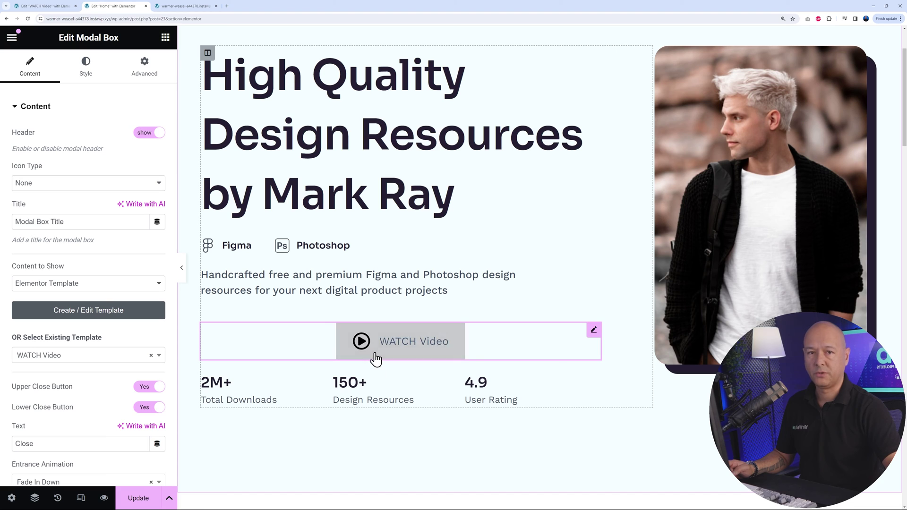
{"action": "left_click", "coordinate": [86, 76]}
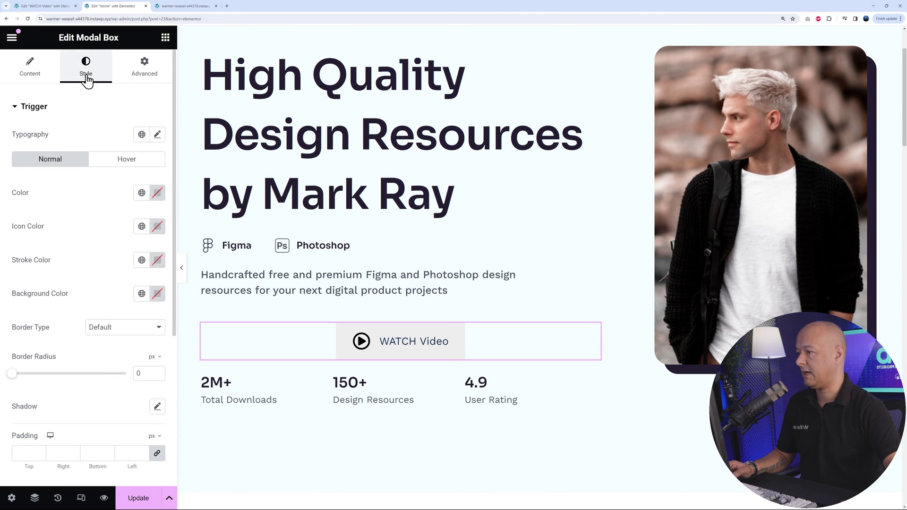
{"action": "left_click", "coordinate": [143, 69]}
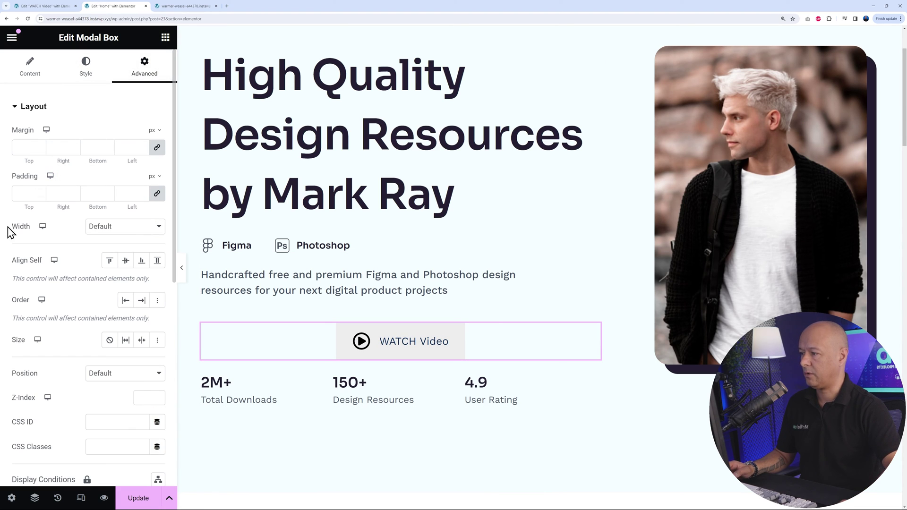
Update the Home page and switch to the live homepage tab.
{"action": "left_click", "coordinate": [86, 71]}
{"action": "left_click", "coordinate": [30, 69]}
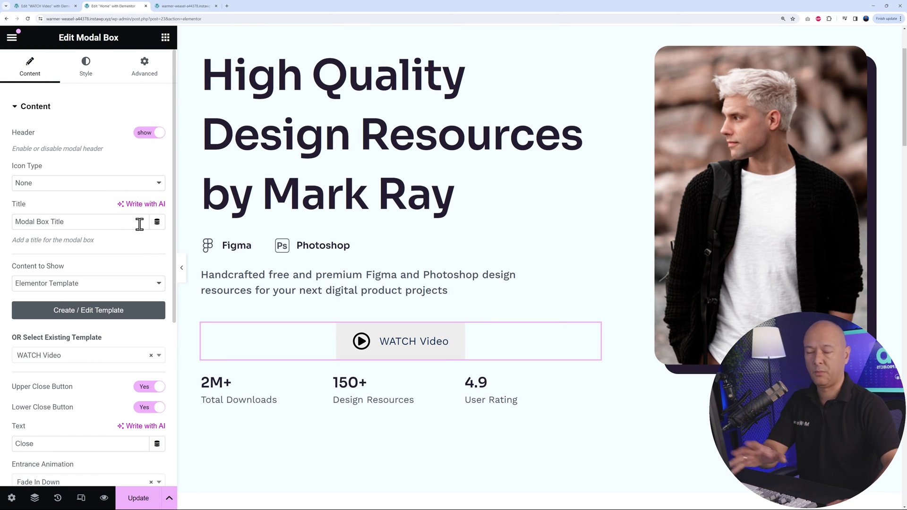
{"action": "left_click", "coordinate": [137, 498]}
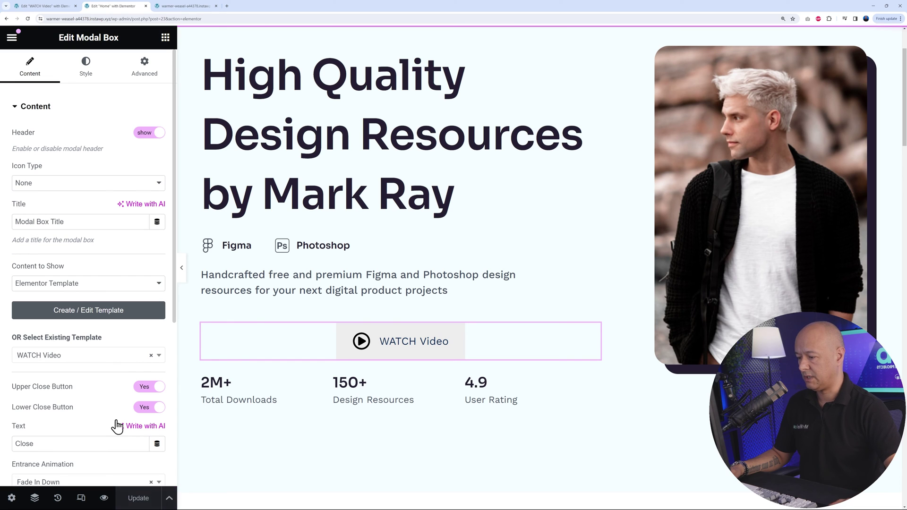
{"action": "left_click", "coordinate": [189, 6]}
Reload the live homepage, test the WATCH Video modal's embedded video, and return to the editor.
{"action": "left_click", "coordinate": [28, 18]}
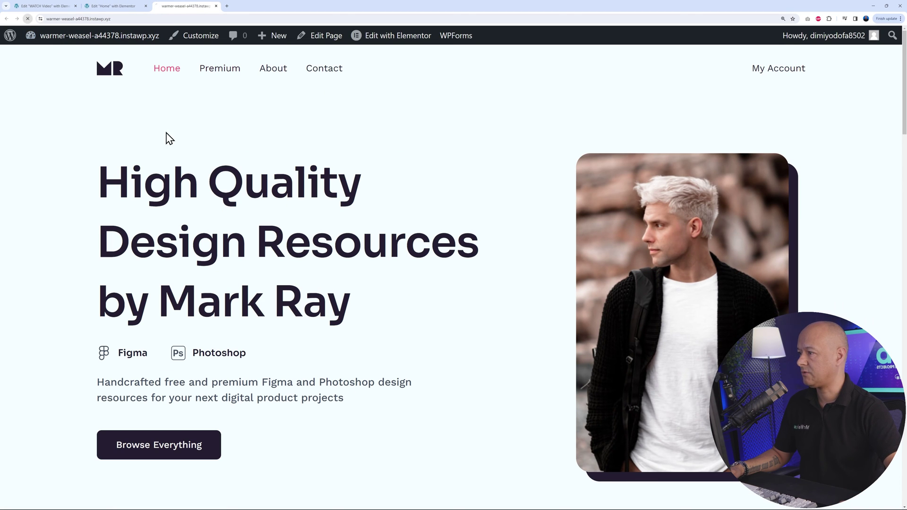
{"action": "scroll", "coordinate": [504, 336], "scroll_direction": "down", "scroll_amount": 3}
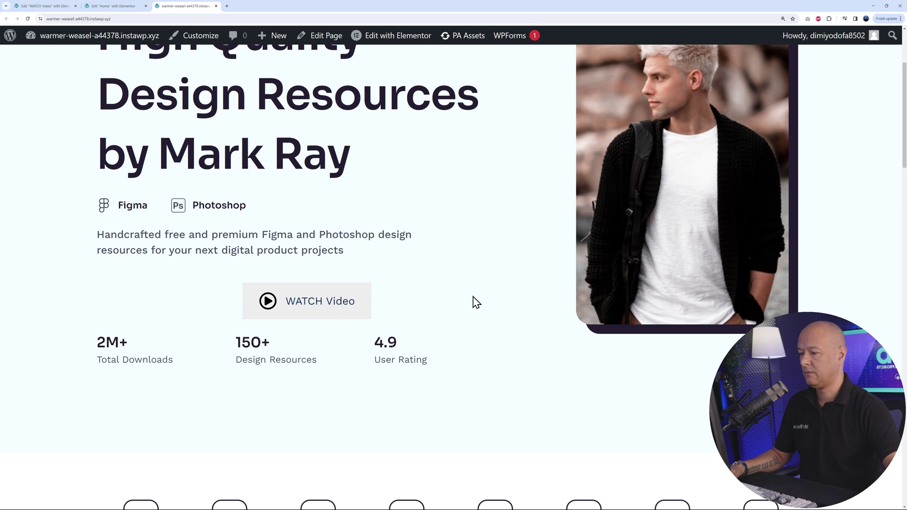
{"action": "left_click", "coordinate": [317, 313]}
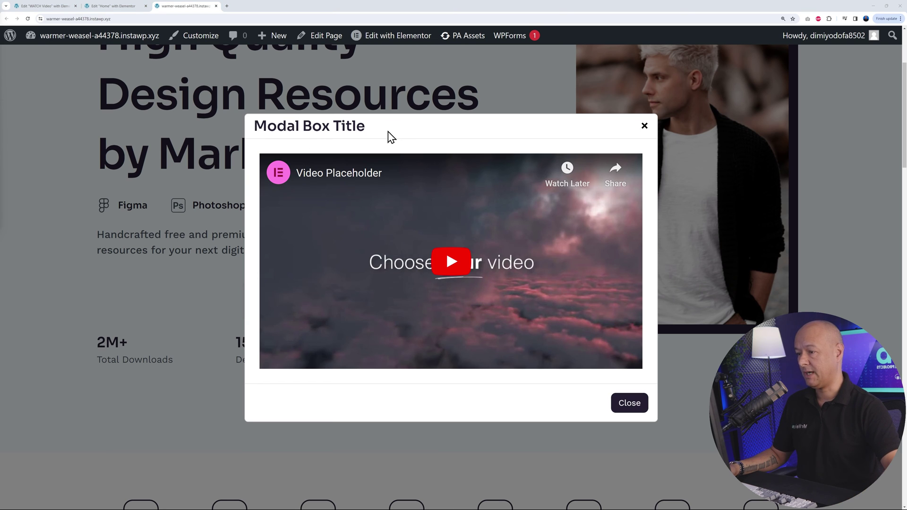
{"action": "left_click", "coordinate": [106, 6]}
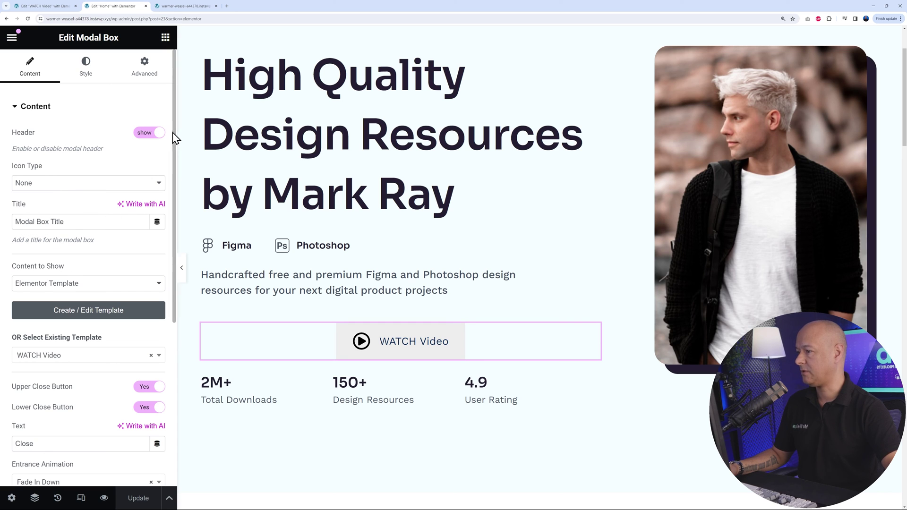
Hide the modal header, update the page, and recheck the WATCH Video modal on the reloaded live site.
{"action": "left_click", "coordinate": [151, 134]}
{"action": "left_click", "coordinate": [148, 497]}
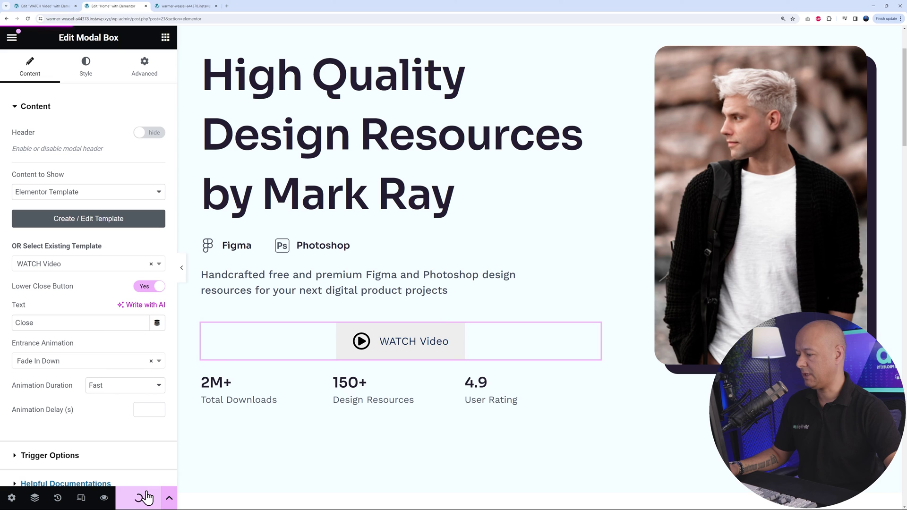
{"action": "left_click", "coordinate": [196, 5]}
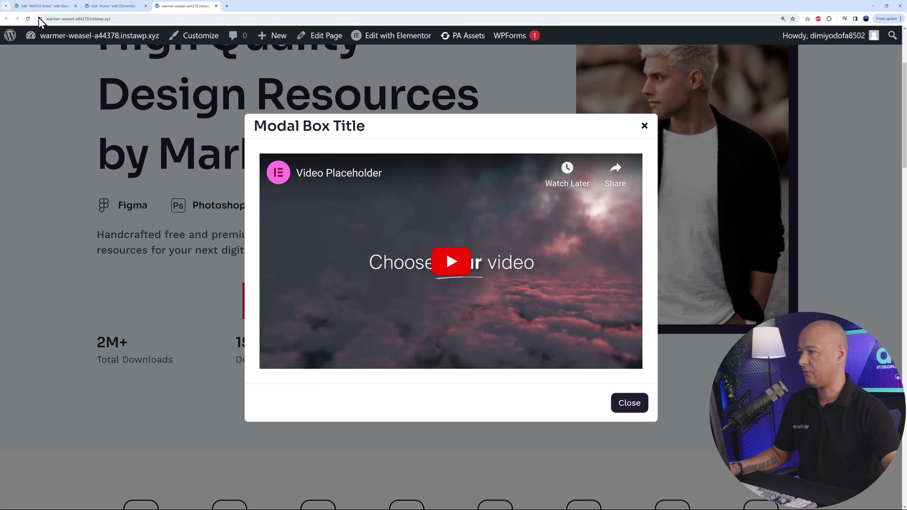
{"action": "left_click", "coordinate": [28, 18]}
{"action": "left_click", "coordinate": [296, 305]}
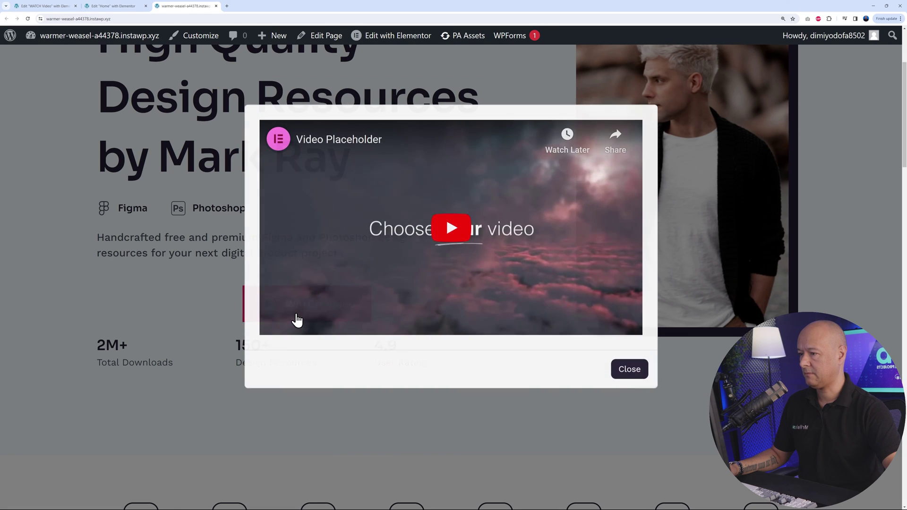